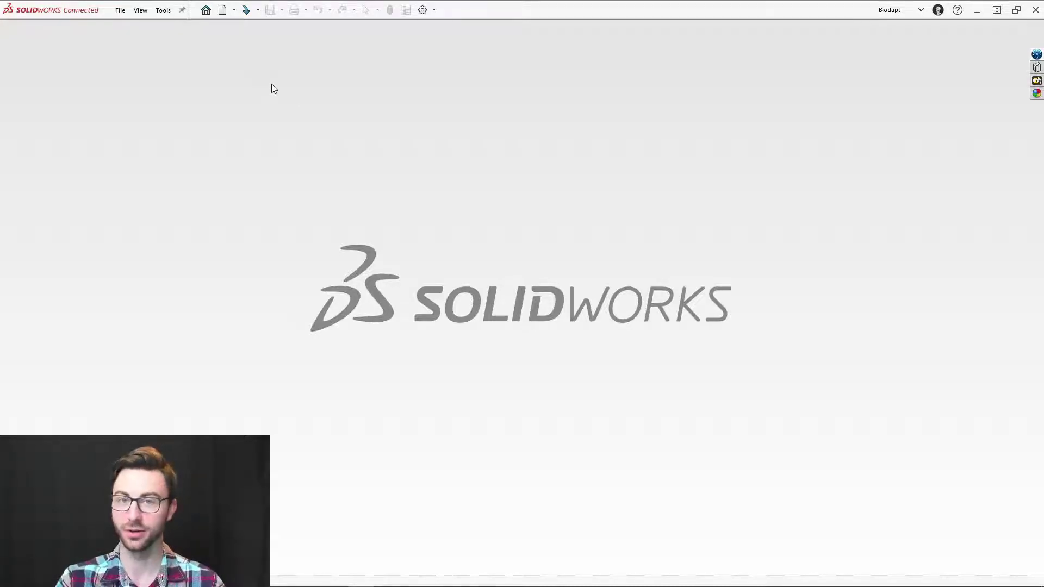
Open the File menu on the start screen to list recent 17-840 documents
left_click(125, 14)
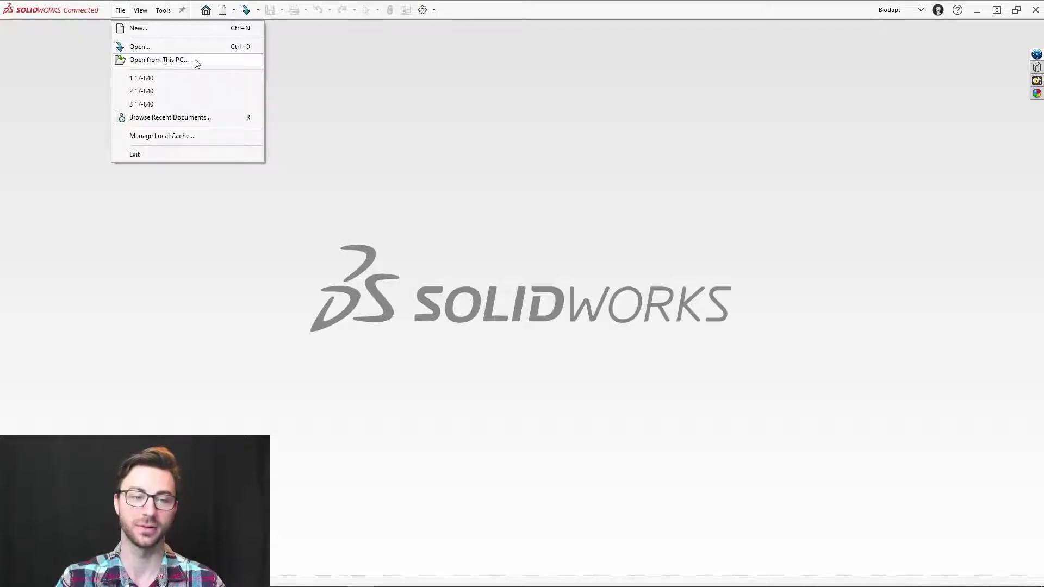
Browse to 17-840.SLDPRT on the local computer and open it using Open from
left_click(259, 14)
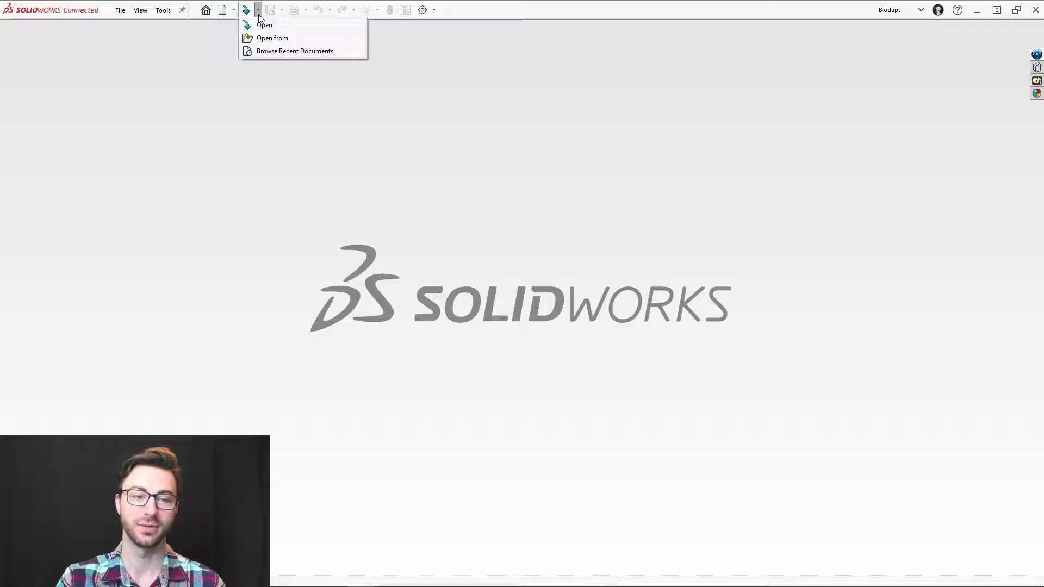
left_click(299, 42)
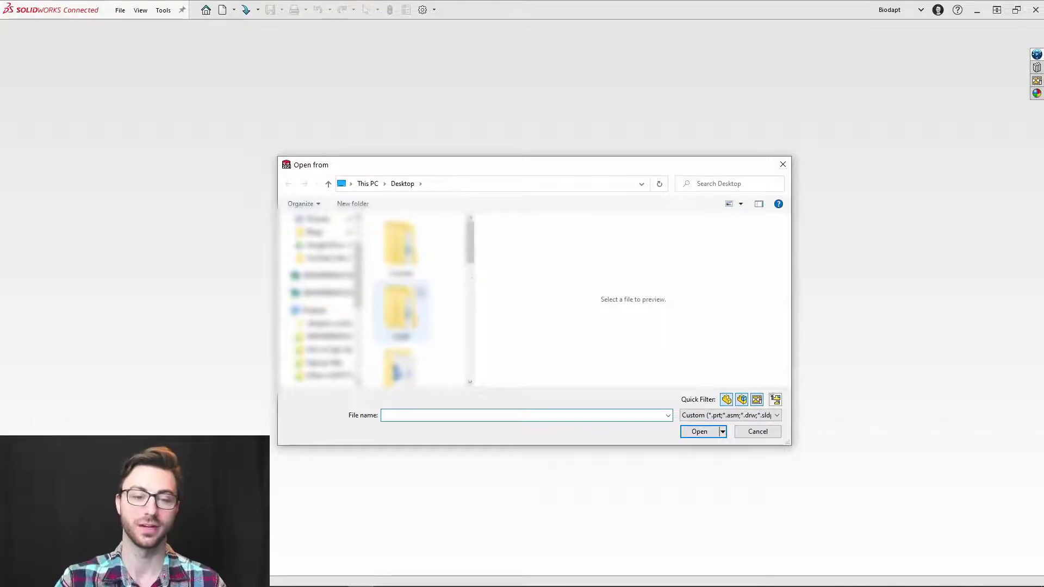
left_click_drag(401, 307, 317, 242)
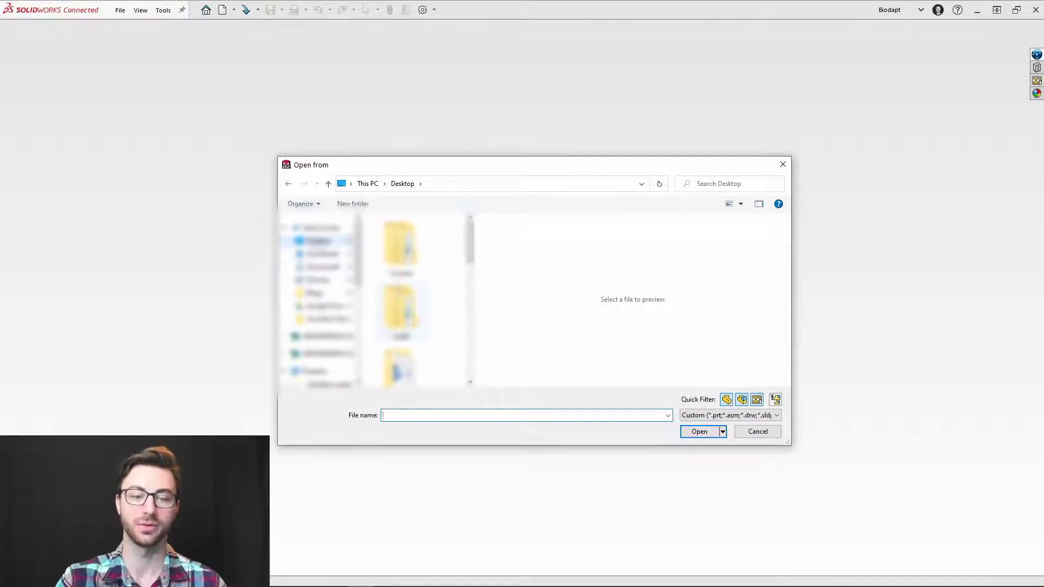
scroll(416, 299, "down", 5)
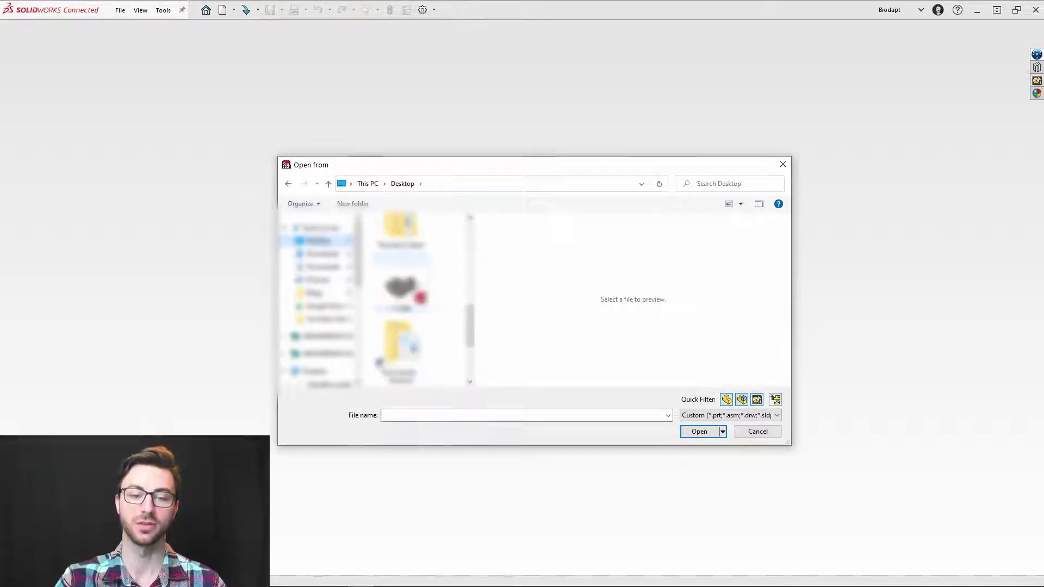
left_click(401, 288)
left_click(699, 432)
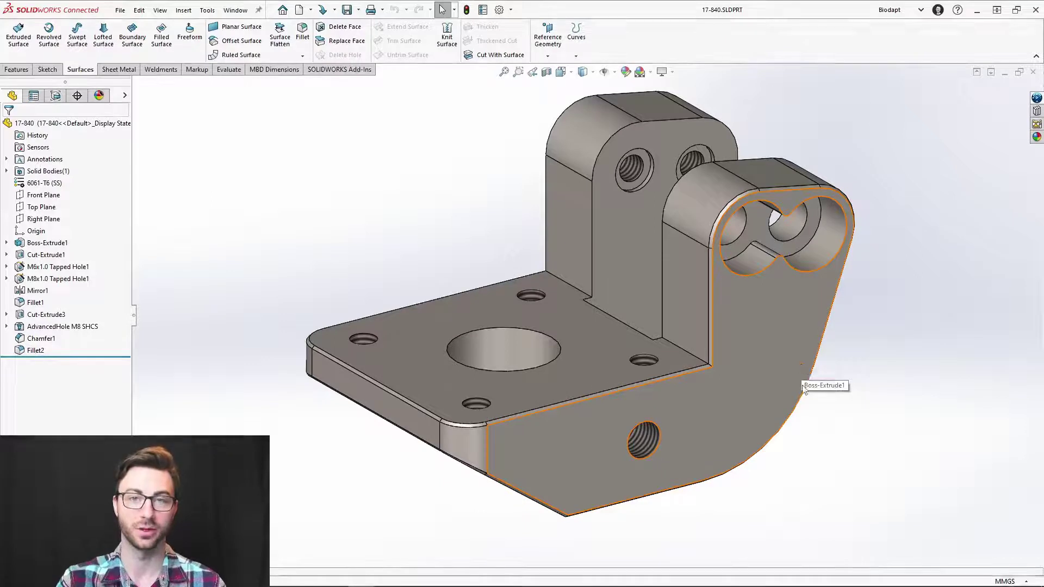
Orbit the bracket lower and check the 3DEXPERIENCE session status showing 17-840 unsaved
middle_click_drag(830, 450, 840, 429)
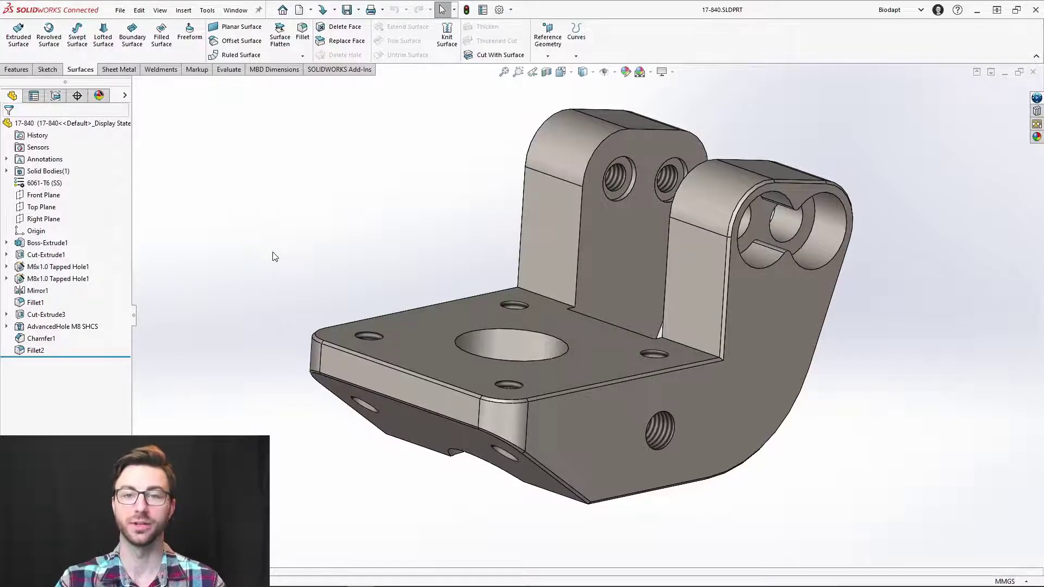
left_click(1037, 99)
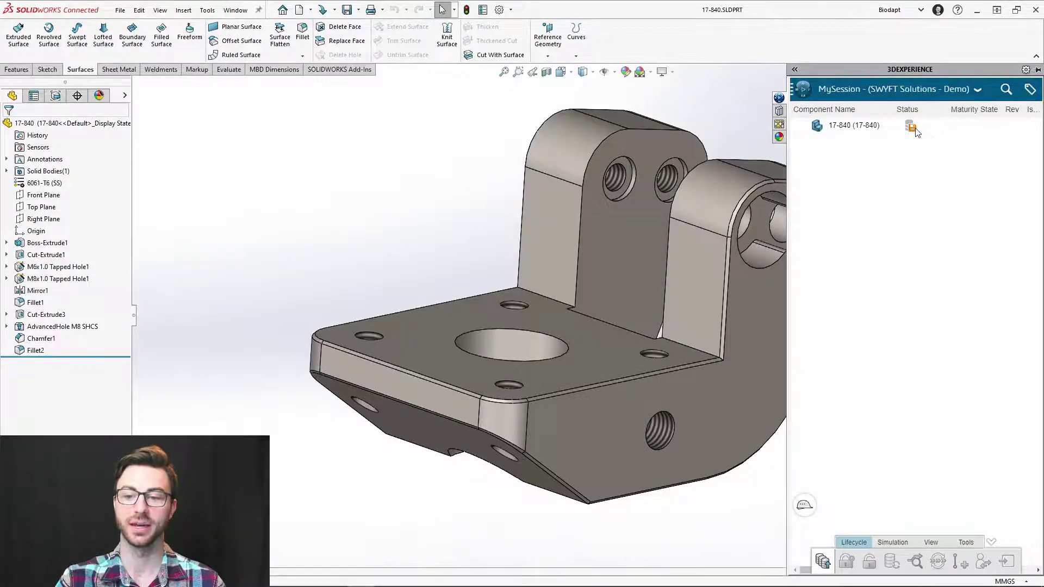
mouse_move(917, 132)
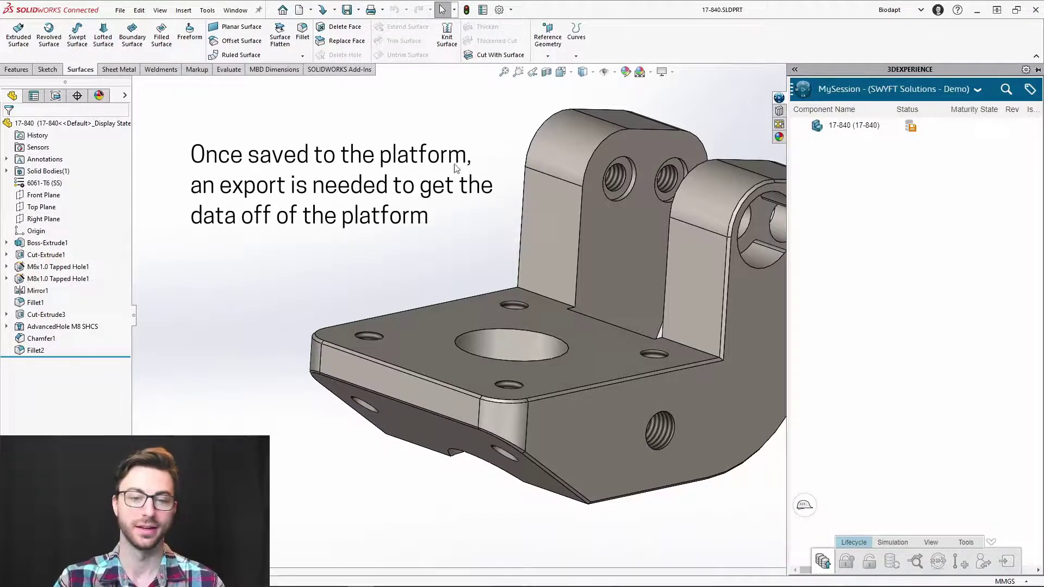
left_click(435, 166)
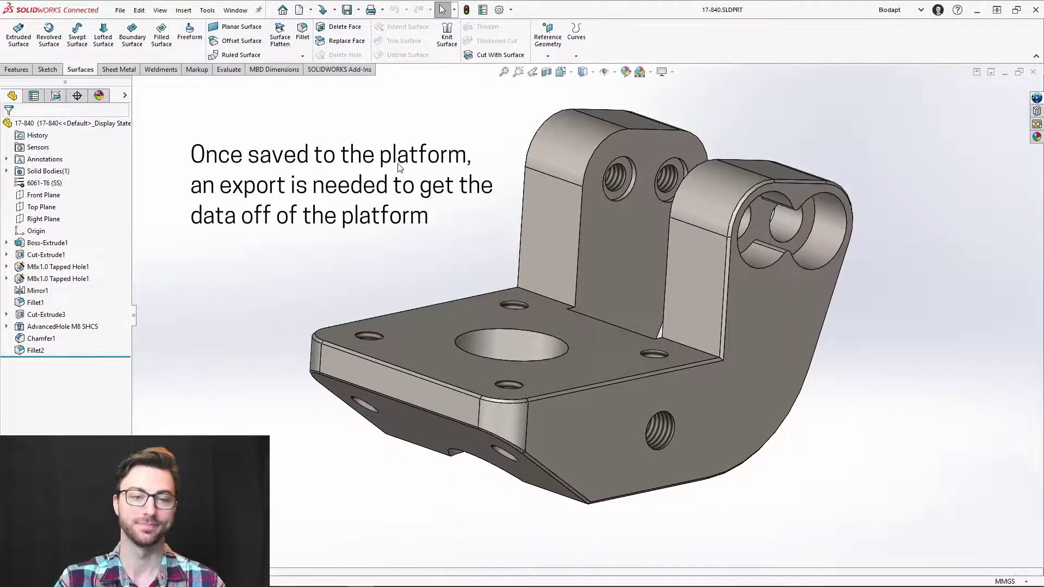
Search platform SOLIDWORKS content, filtering the results to assemblies and drawings
left_click(322, 9)
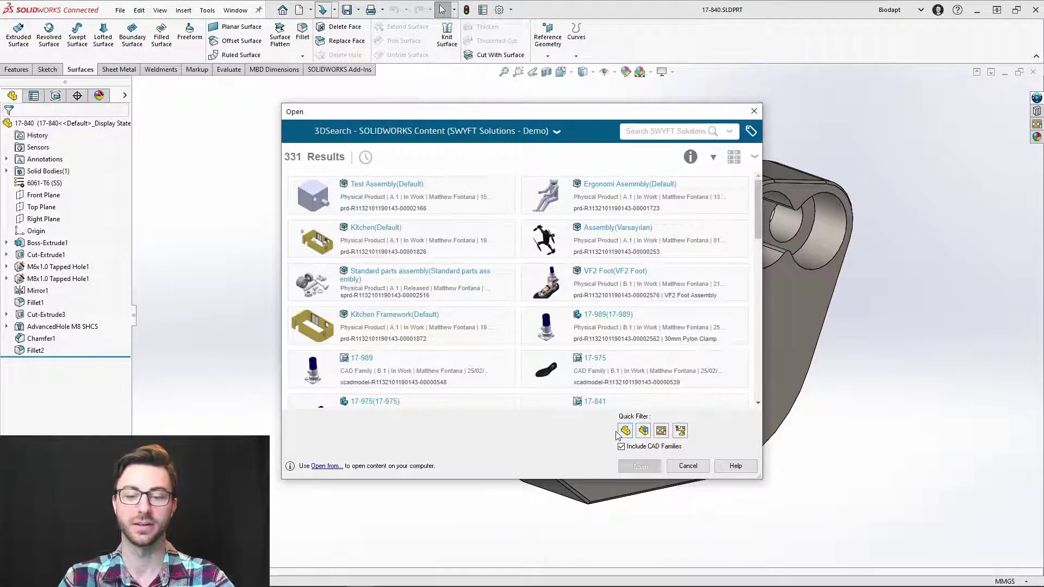
left_click(640, 433)
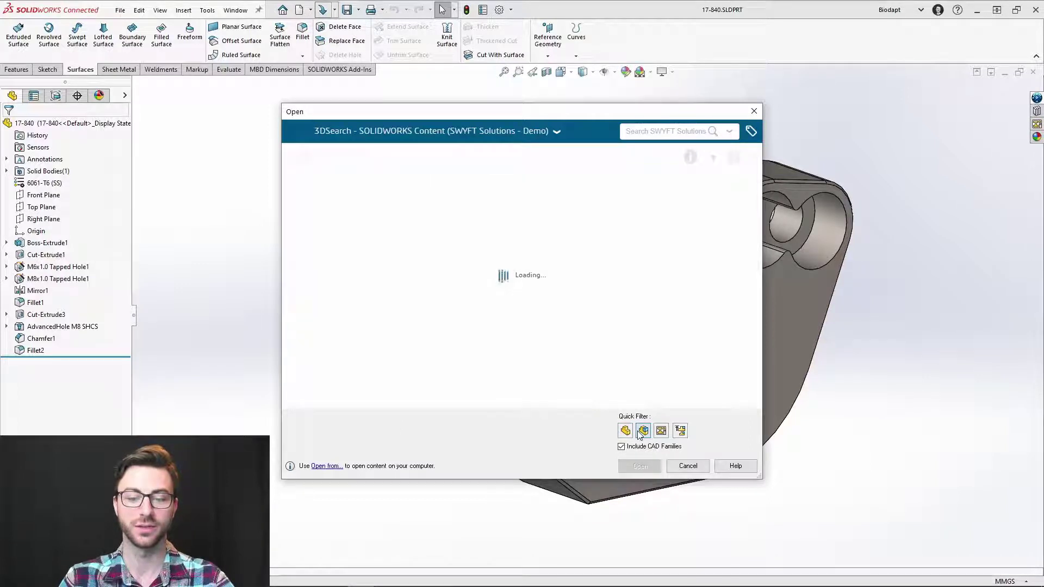
left_click(662, 433)
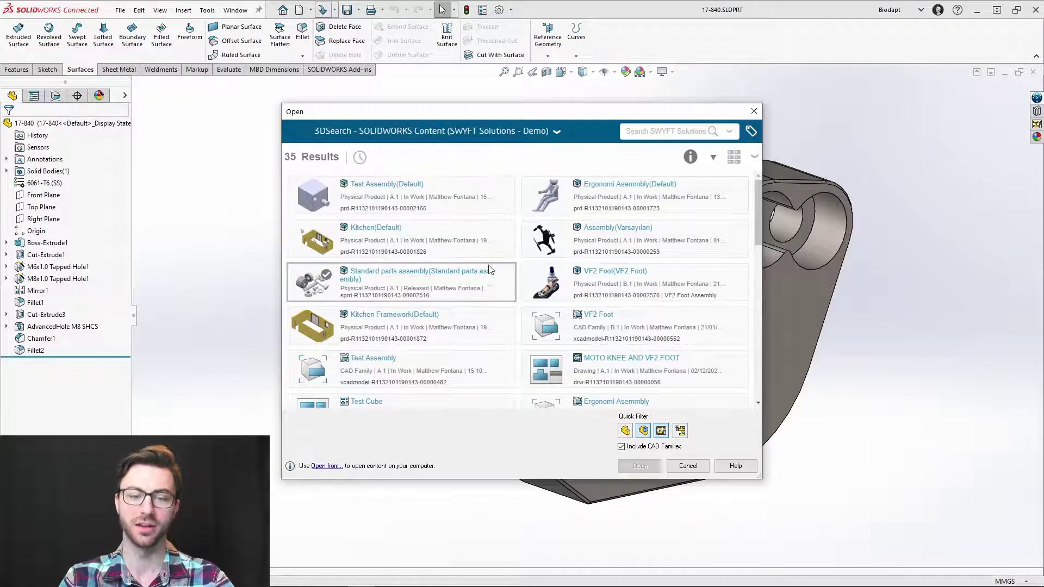
Select the VF2 Foot result and review its information, sorting choices and search options
left_click(589, 279)
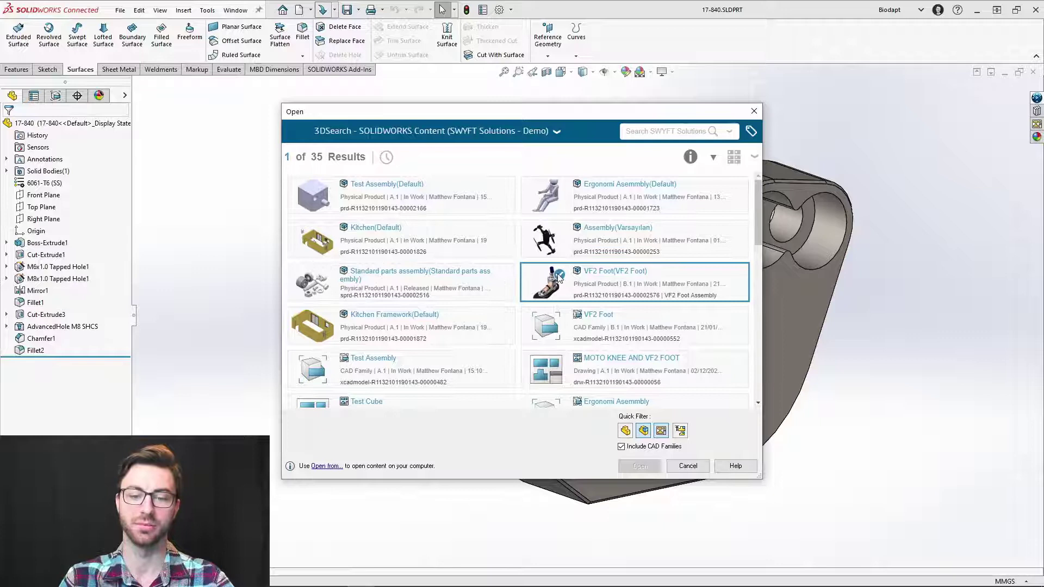
left_click(686, 159)
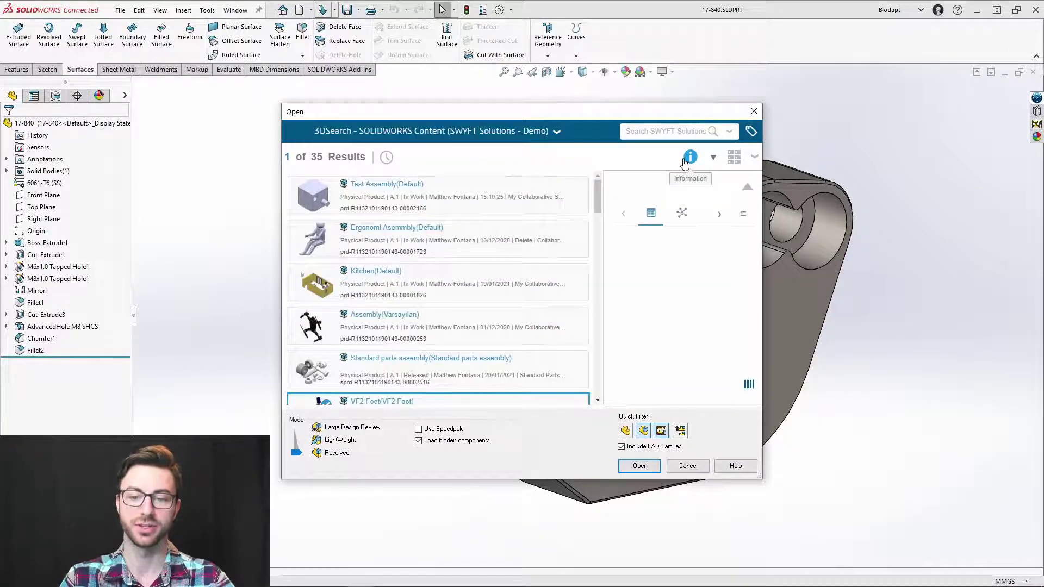
left_click(688, 158)
left_click(714, 159)
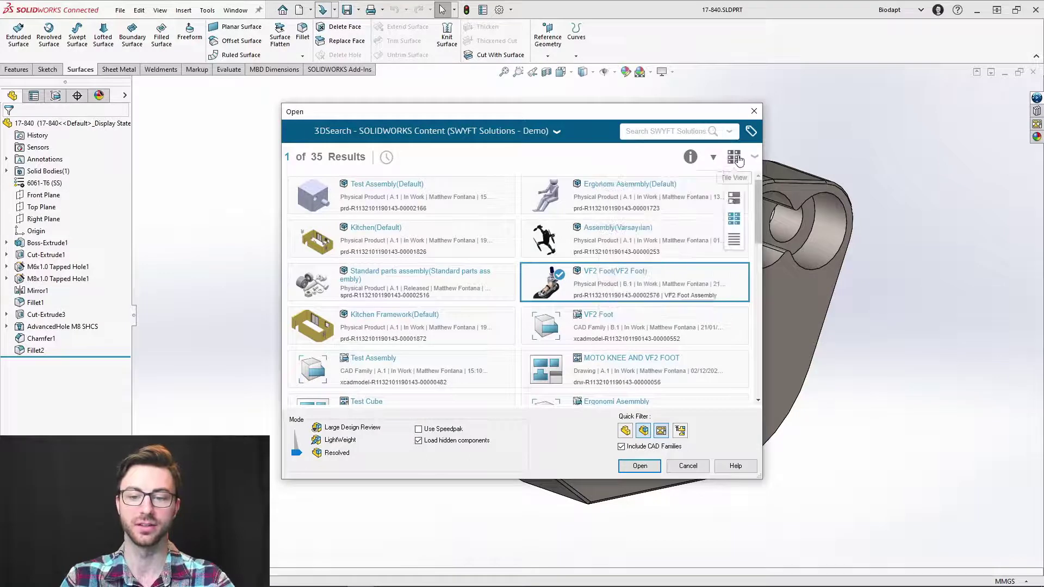
left_click(755, 158)
left_click(710, 181)
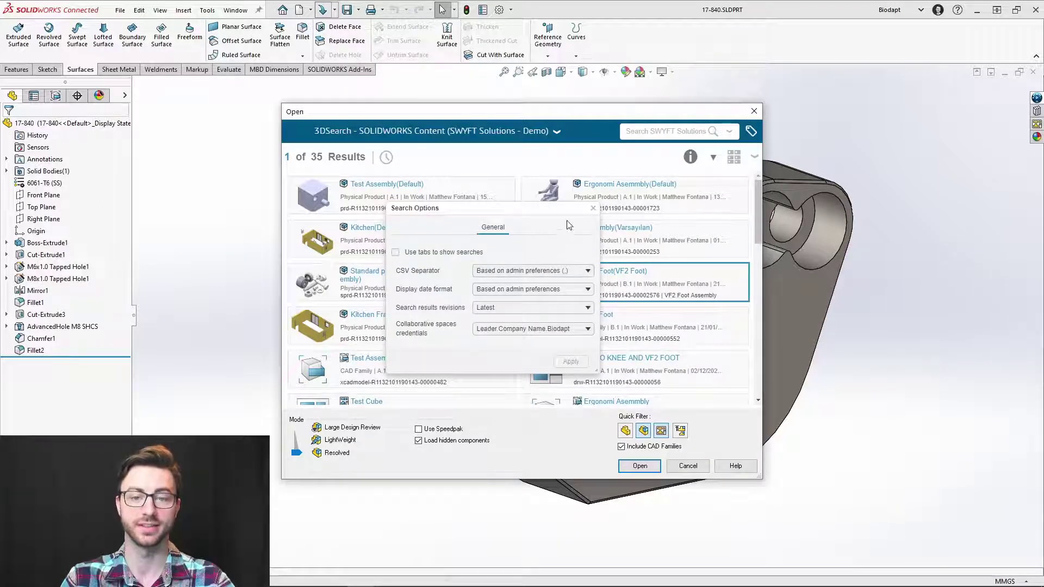
left_click(599, 210)
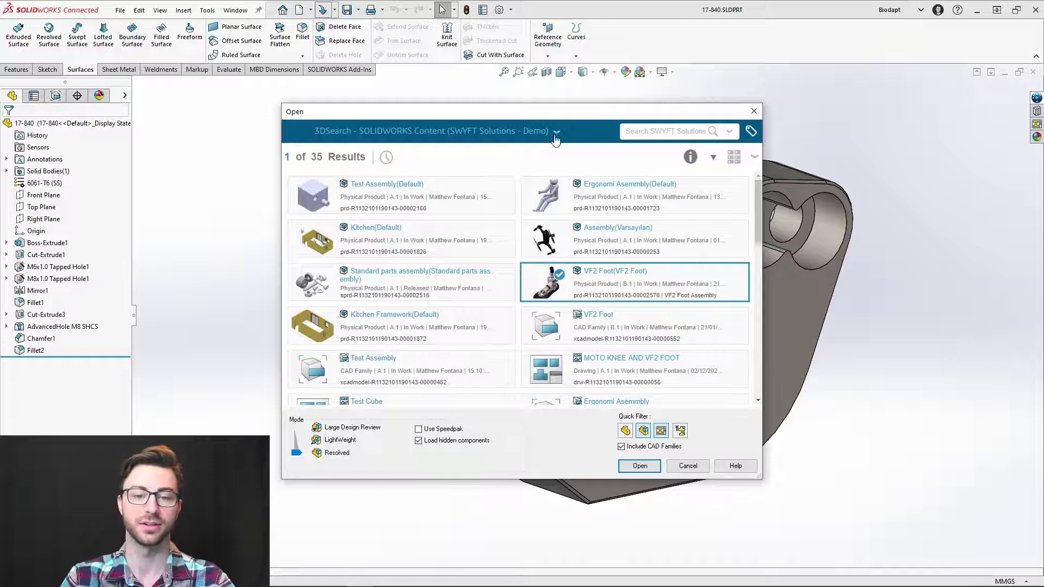
left_click(386, 157)
Refresh, search only my recent content (no results), view tags, then close the search
left_click(386, 155)
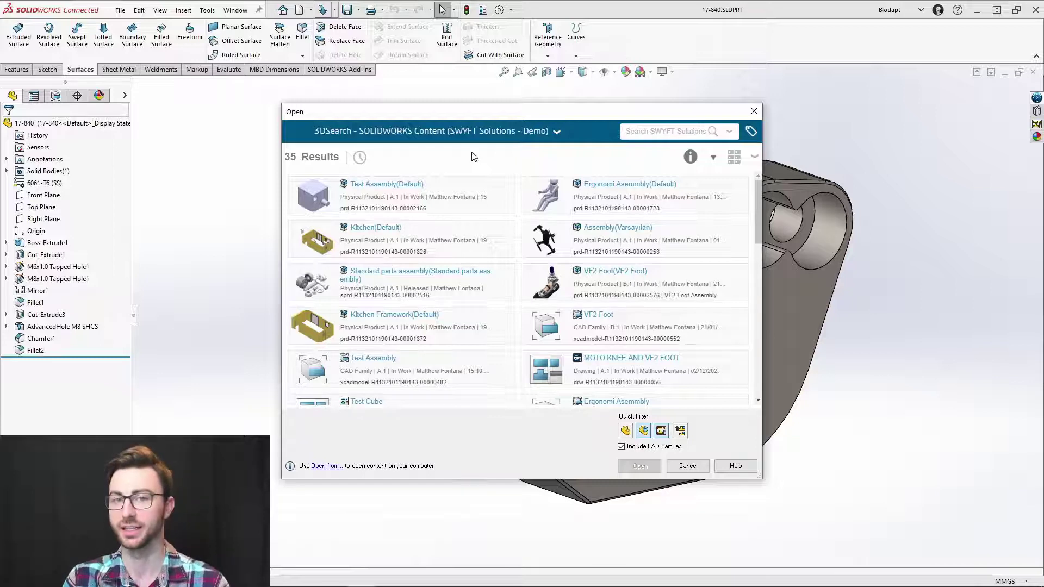
left_click(361, 159)
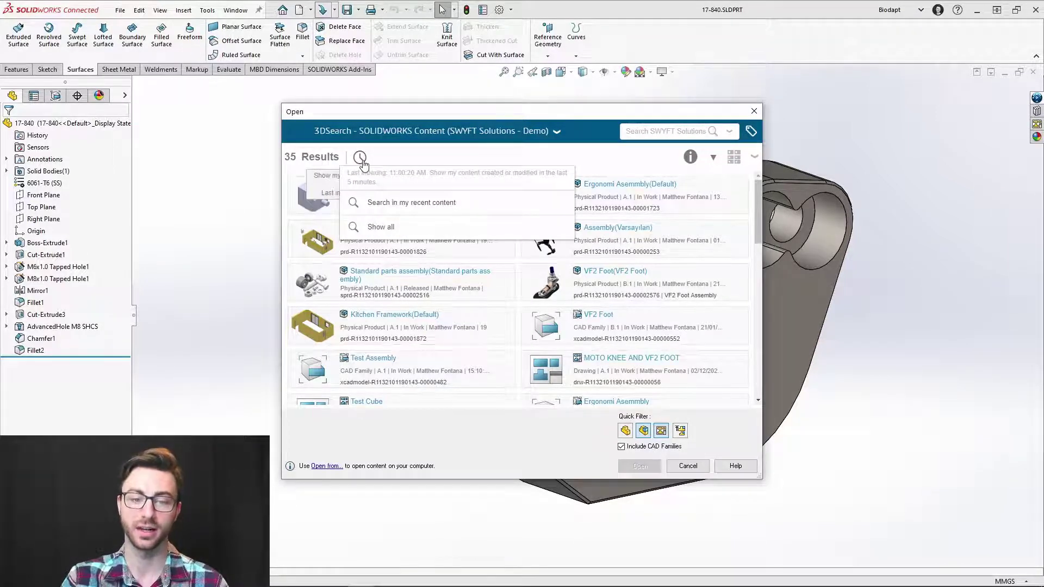
left_click(400, 203)
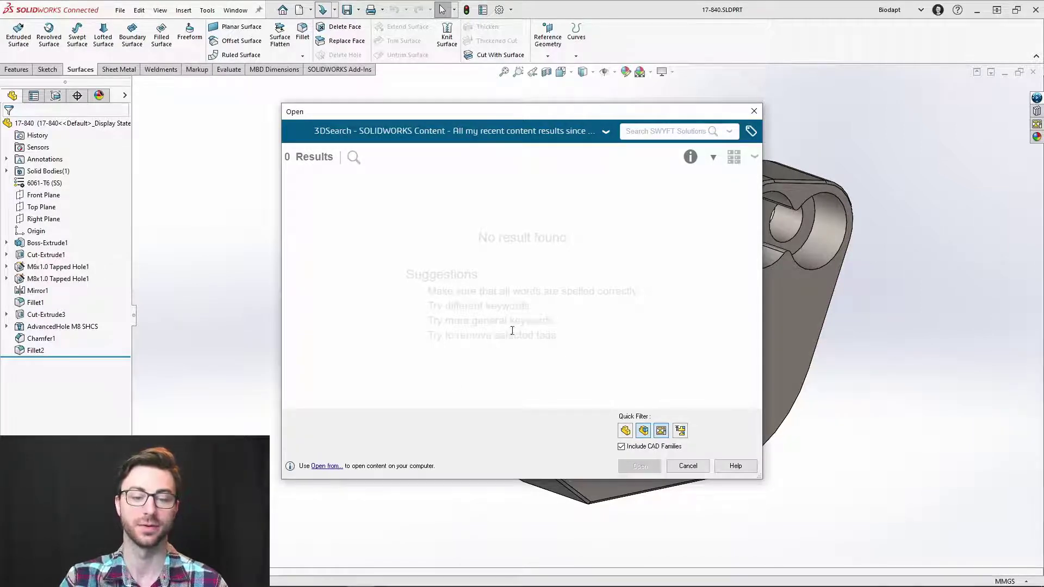
left_click(751, 131)
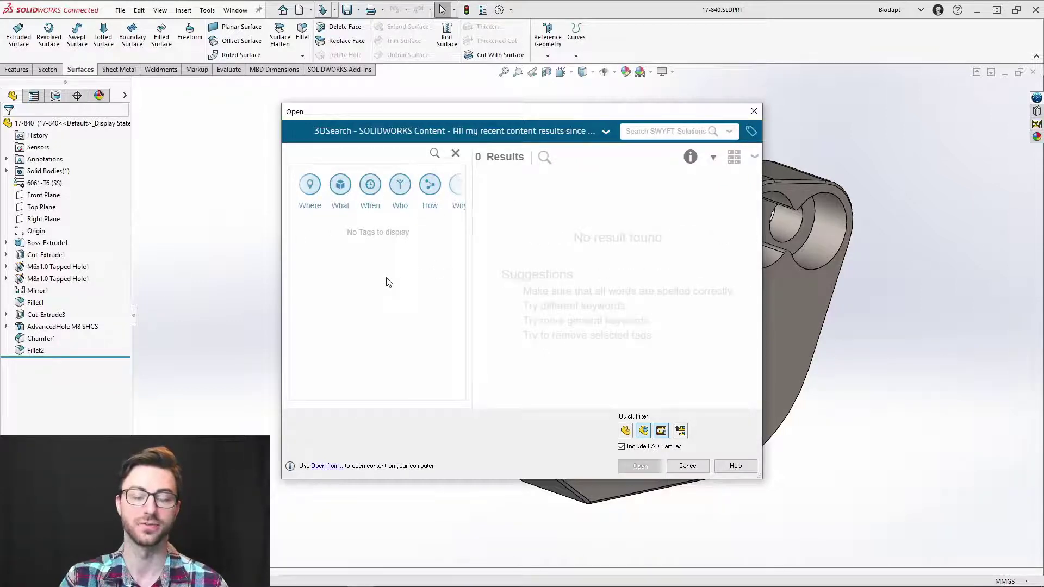
left_click(755, 112)
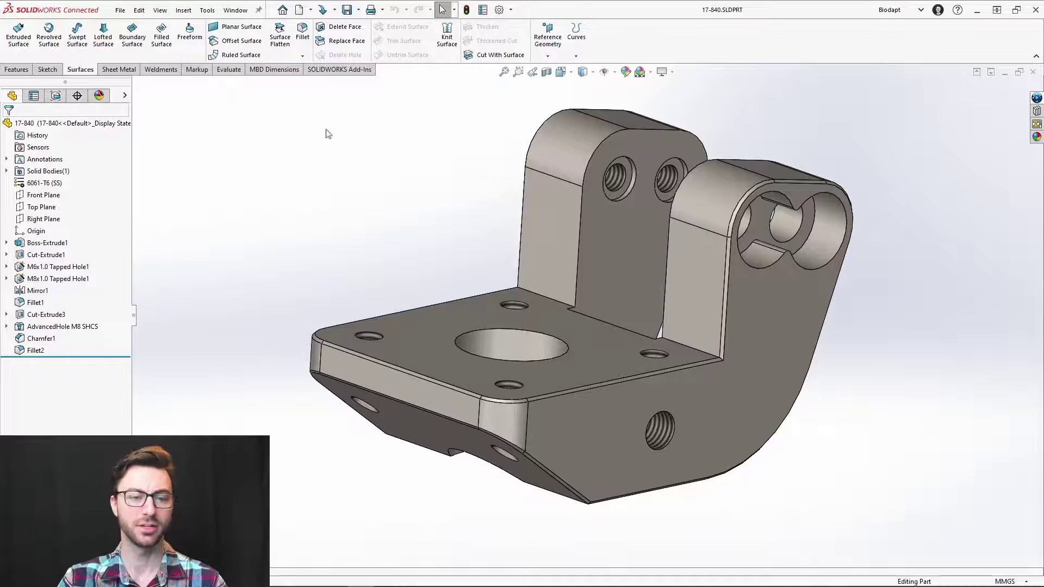
left_click(335, 10)
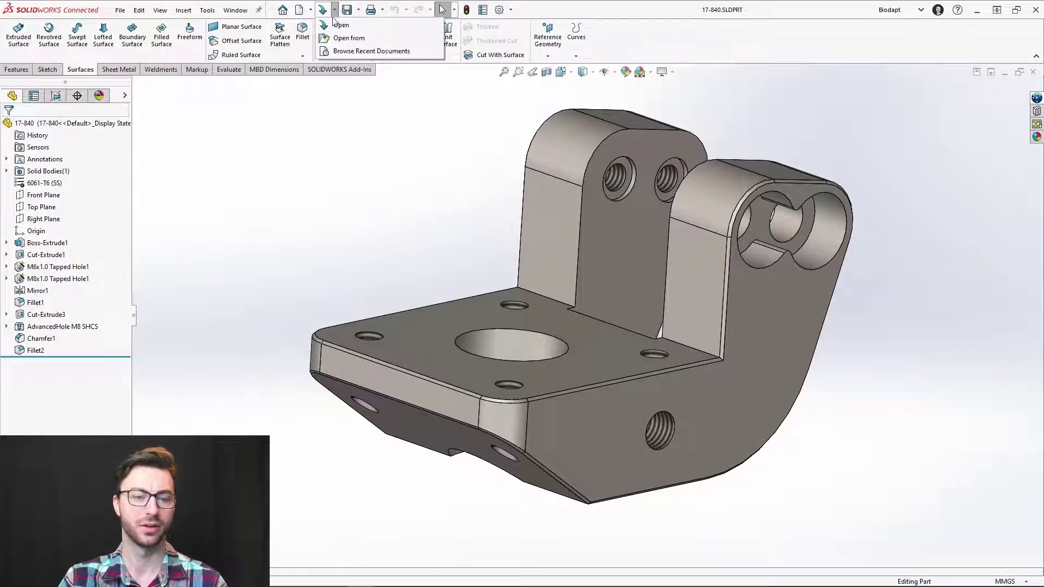
left_click(345, 51)
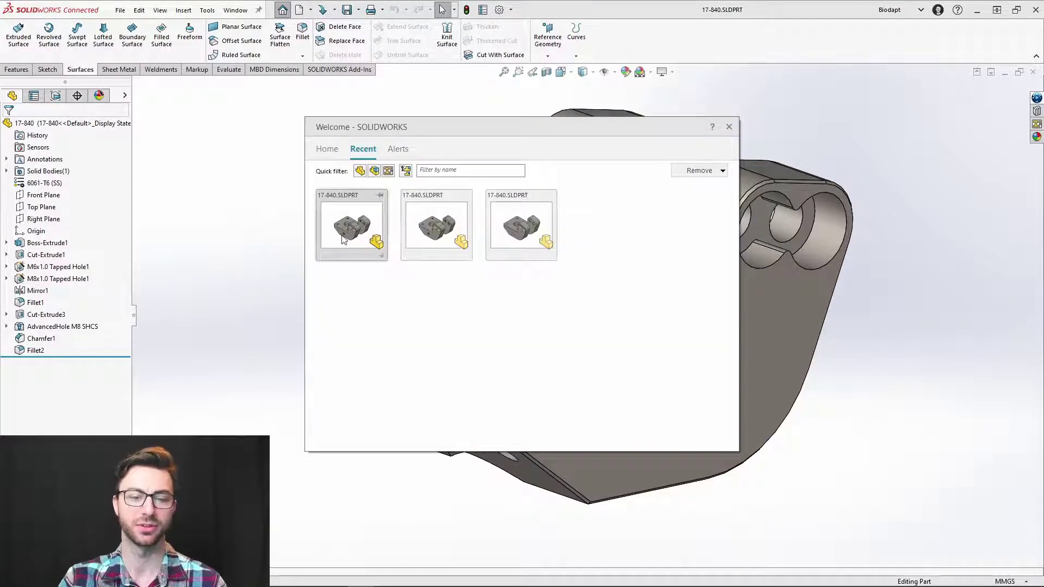
left_click(729, 127)
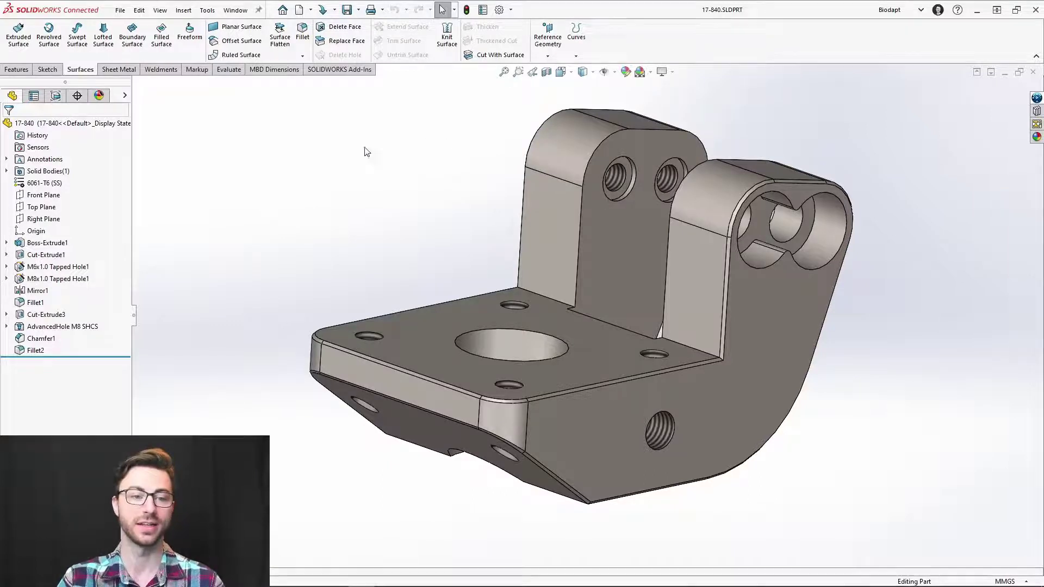
Reopen the 3DEXPERIENCE session pane listing 17-840 with no maturity state
left_click(119, 12)
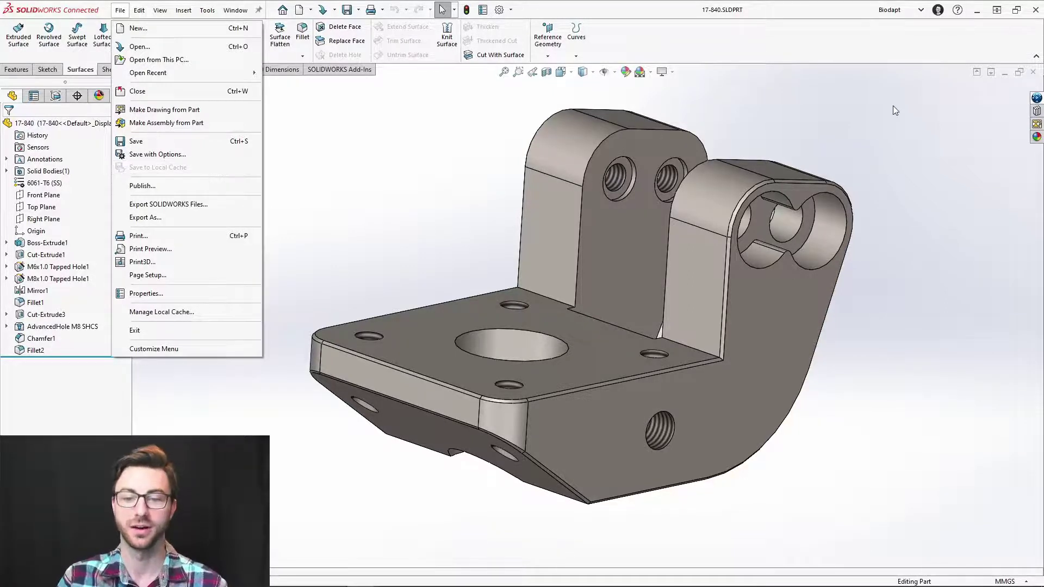
left_click(989, 111)
left_click(1036, 98)
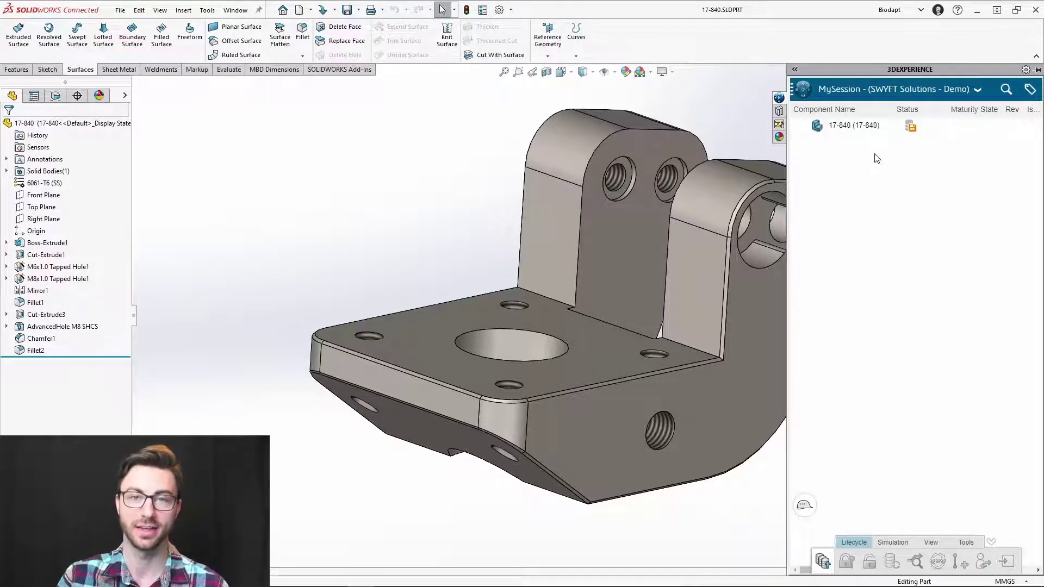
right_click(862, 129)
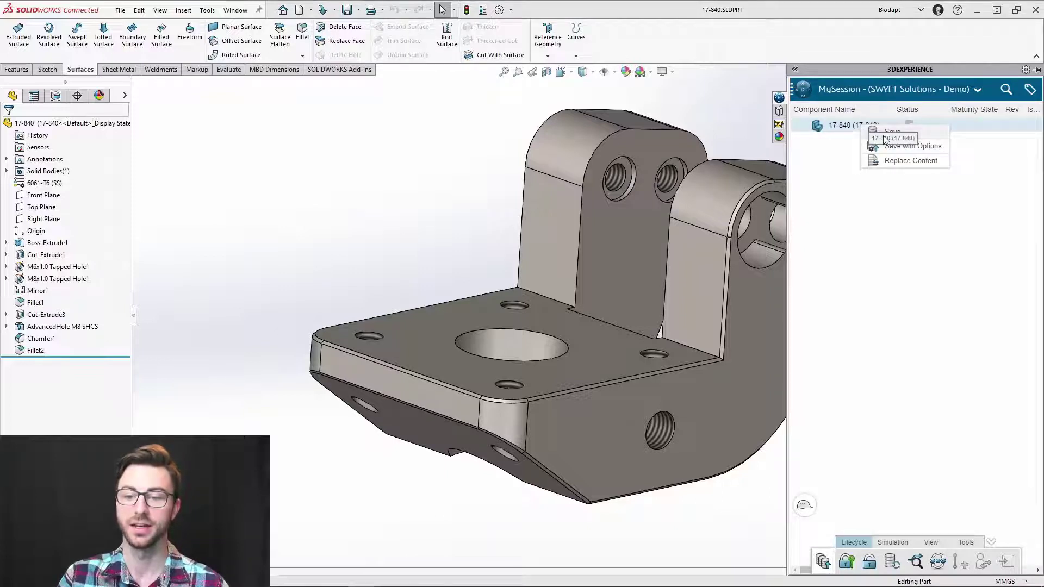
left_click(926, 219)
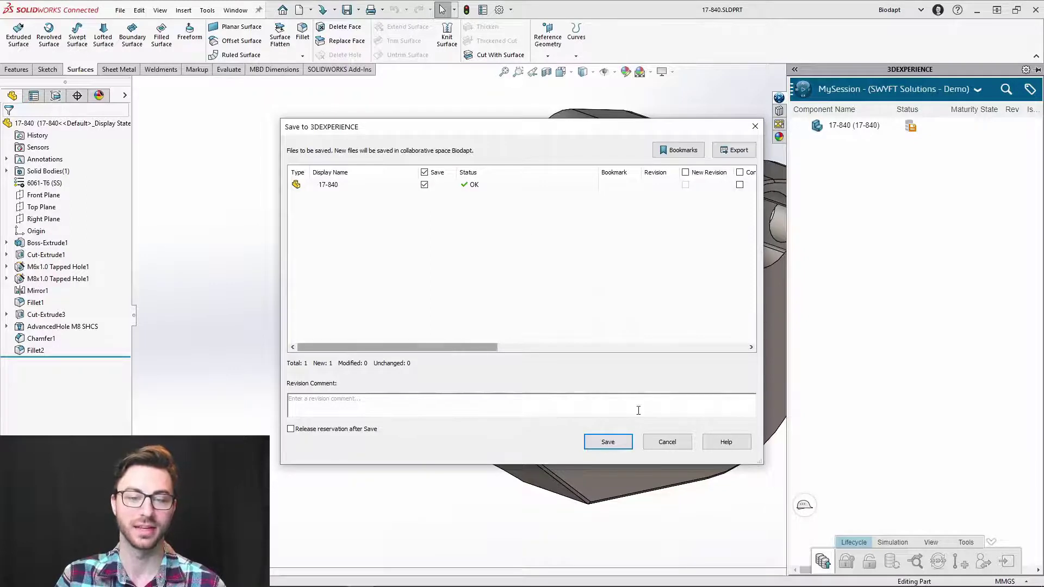
left_click(673, 441)
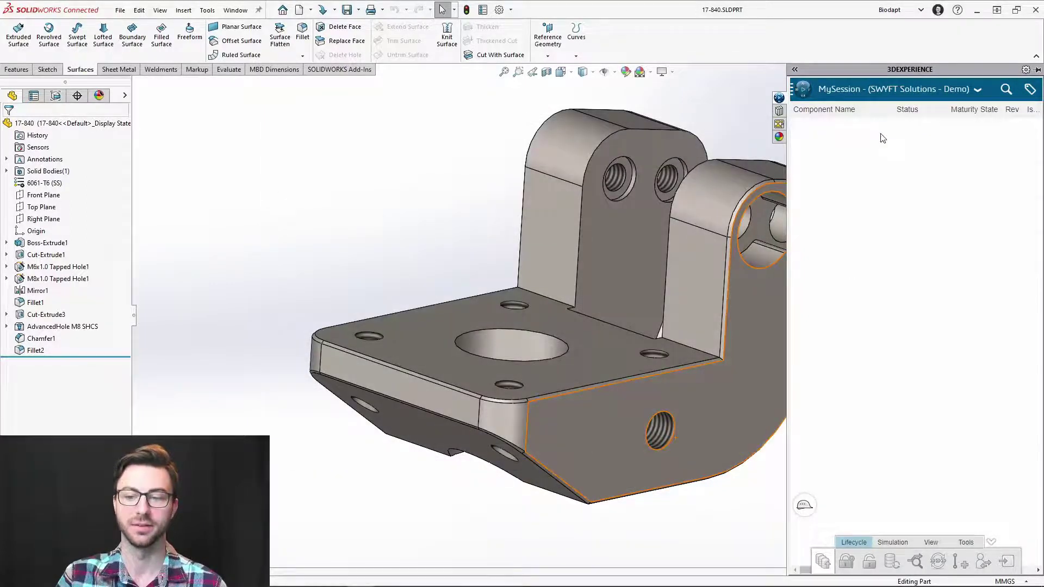
Select 17-840 in the session and open its Save to 3DEXPERIENCE settings
right_click(865, 126)
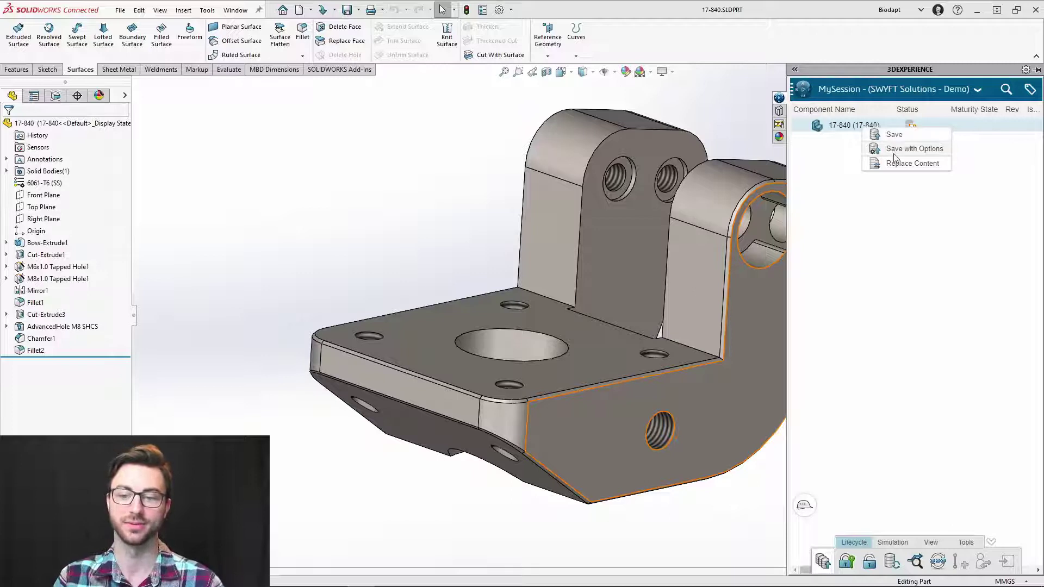
left_click(863, 185)
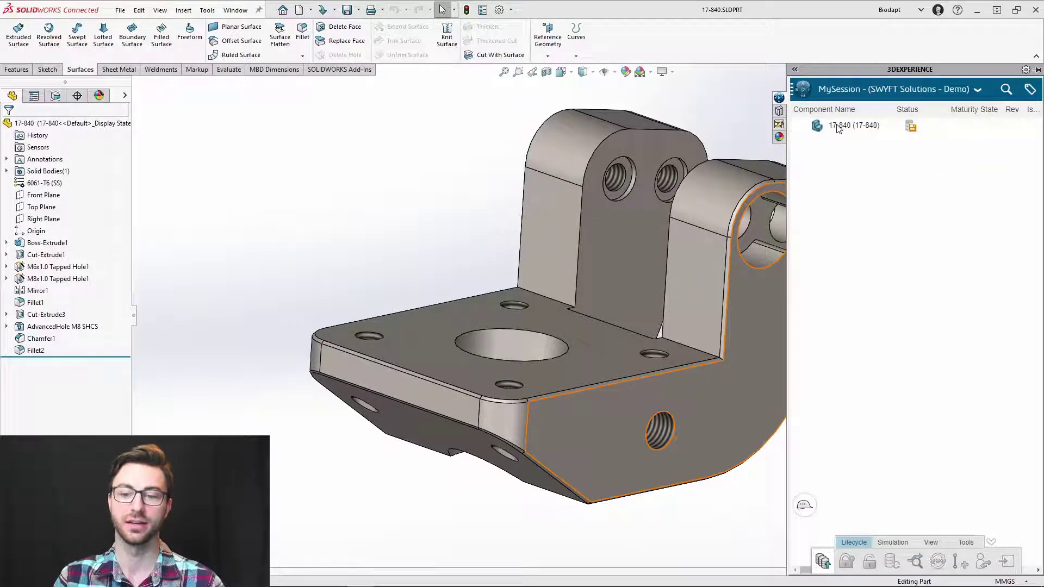
left_click(839, 128)
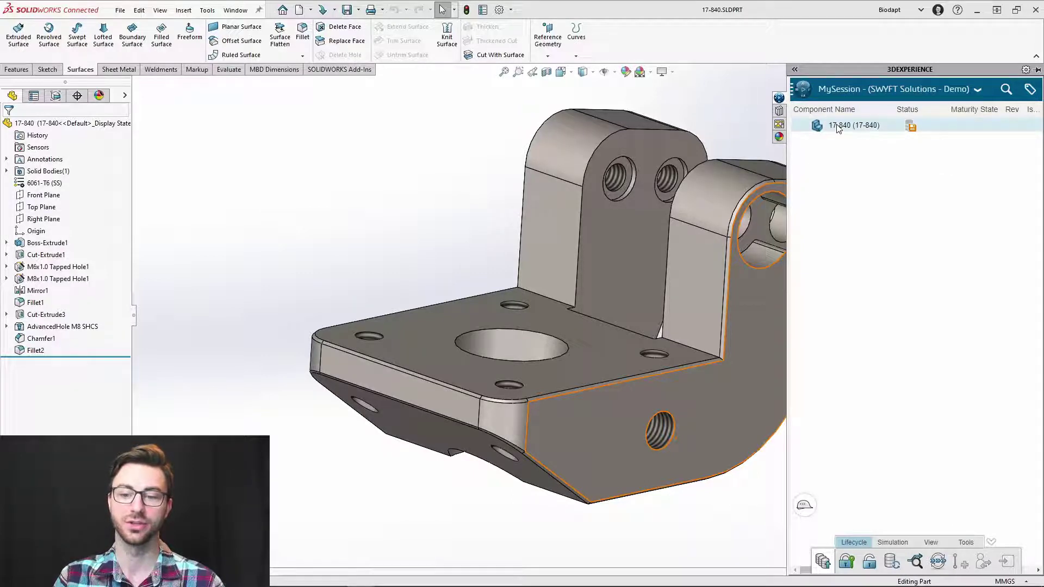
left_click(122, 10)
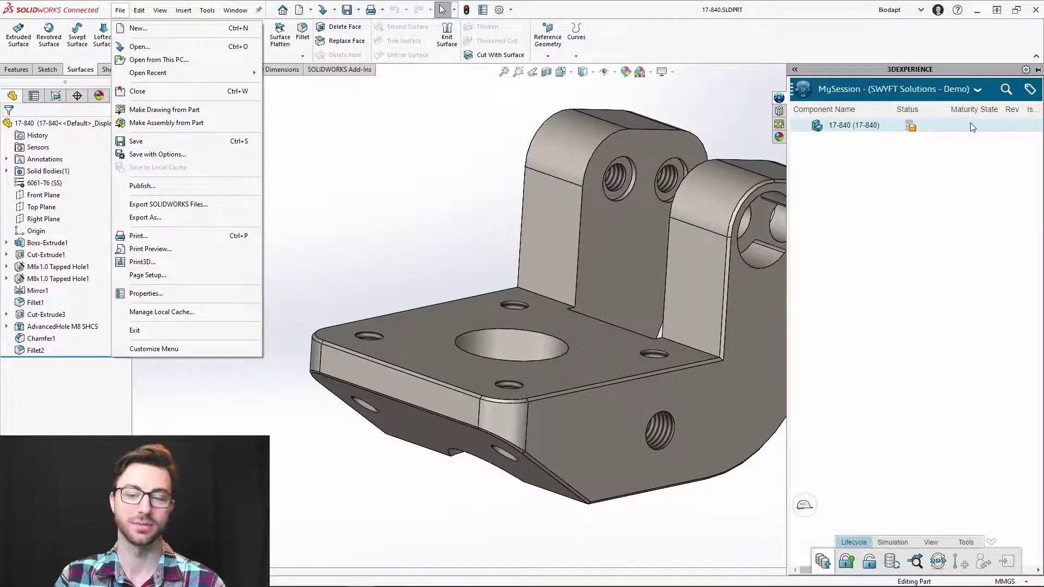
right_click(846, 128)
left_click(892, 147)
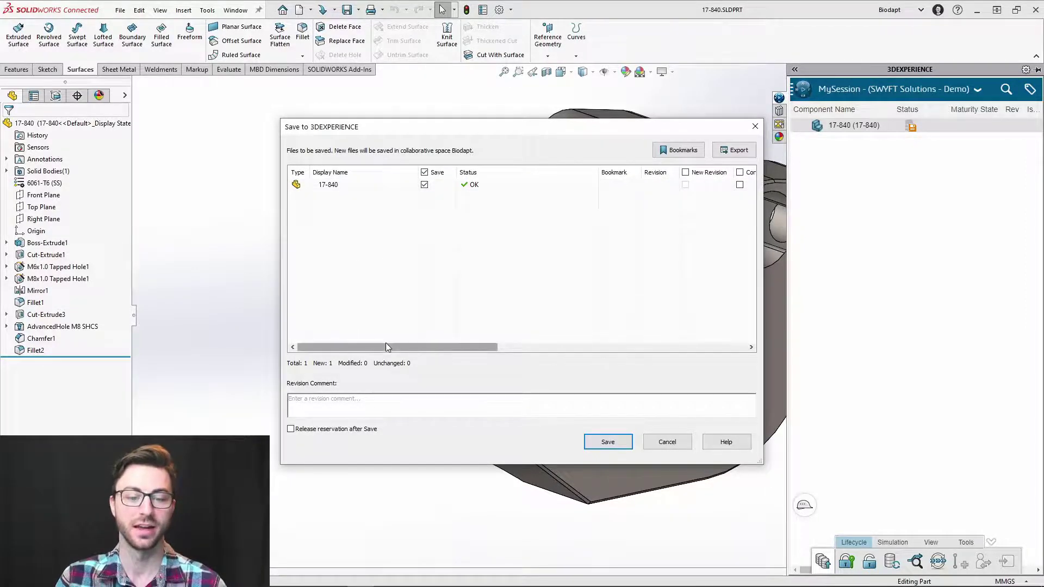
Scroll the save table right to reveal the empty Bookmark column for 17-840
mouse_move(387, 347)
left_mouse_down()
mouse_move(398, 347)
mouse_move(389, 346)
left_mouse_up()
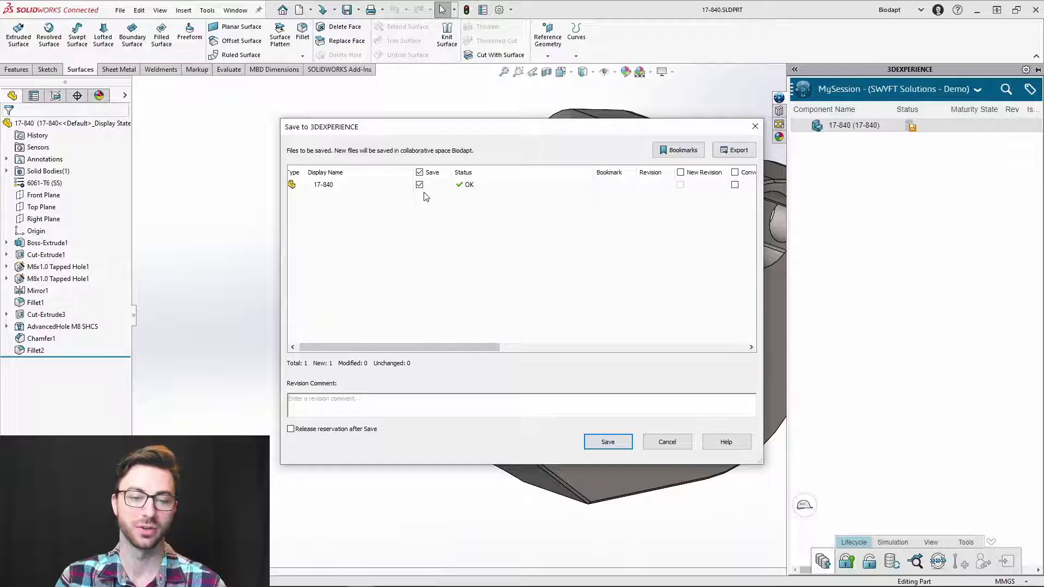
left_click_drag(419, 347, 435, 347)
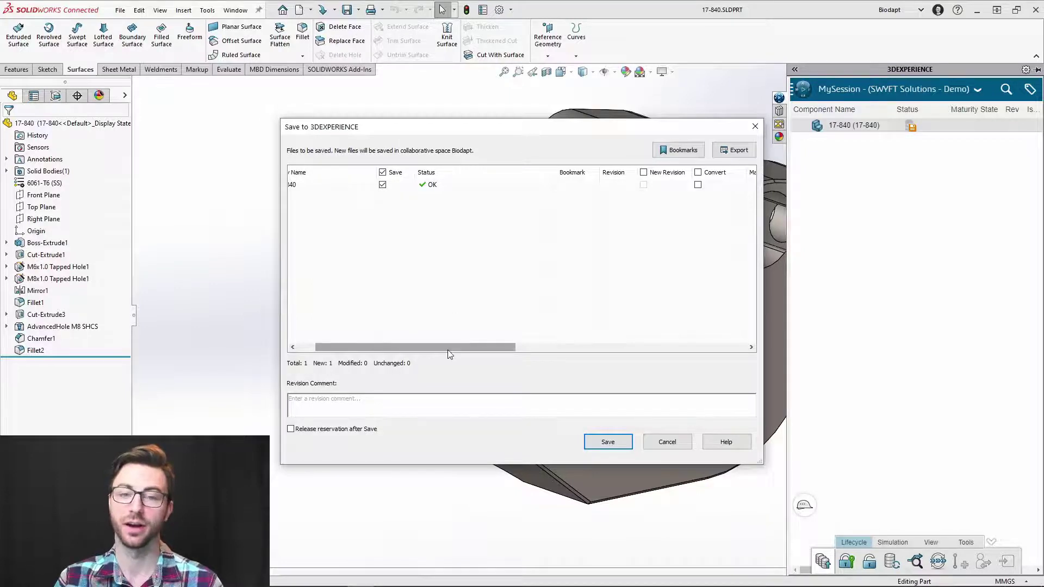
left_click_drag(448, 350, 471, 353)
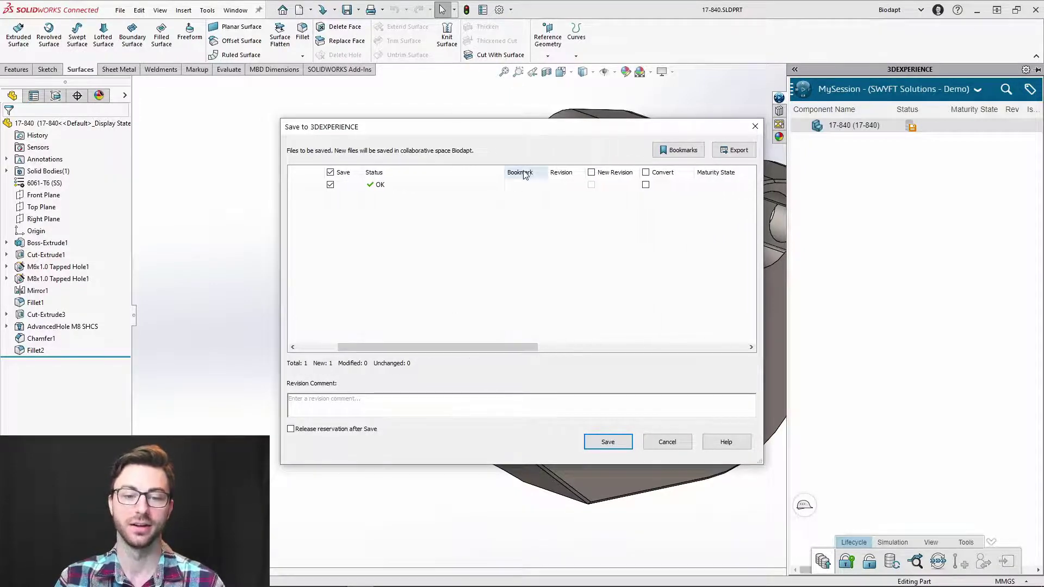
Choose the Demos bookmark in the Bookmark Editor and apply it to 17-840
left_click(662, 154)
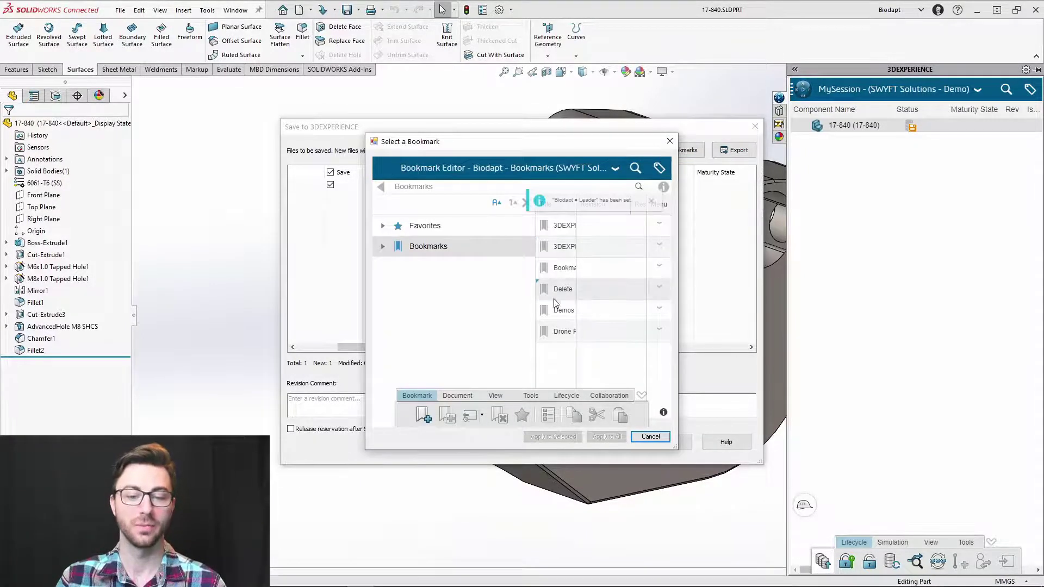
double_click(554, 313)
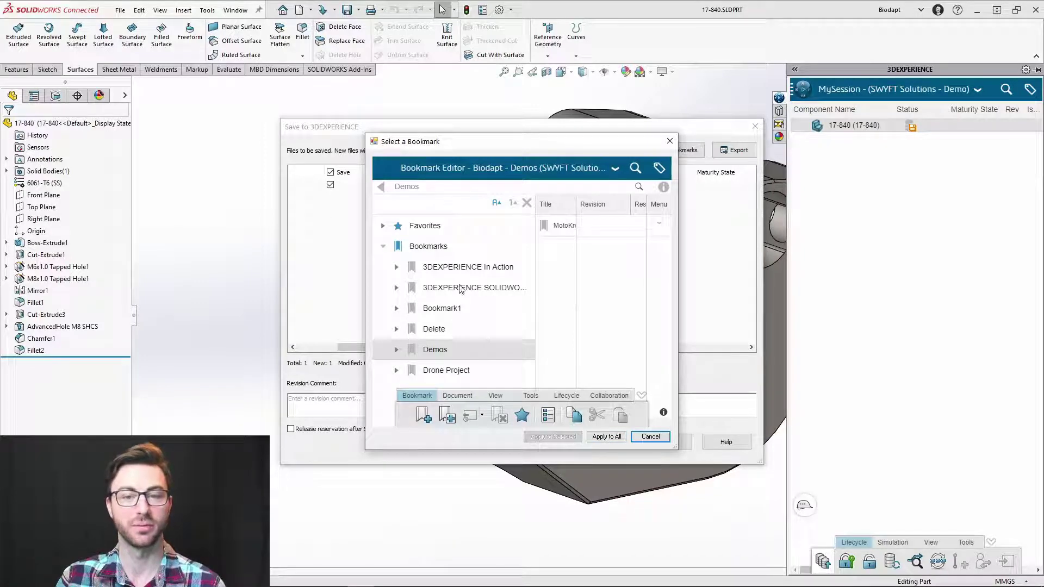
left_click(607, 436)
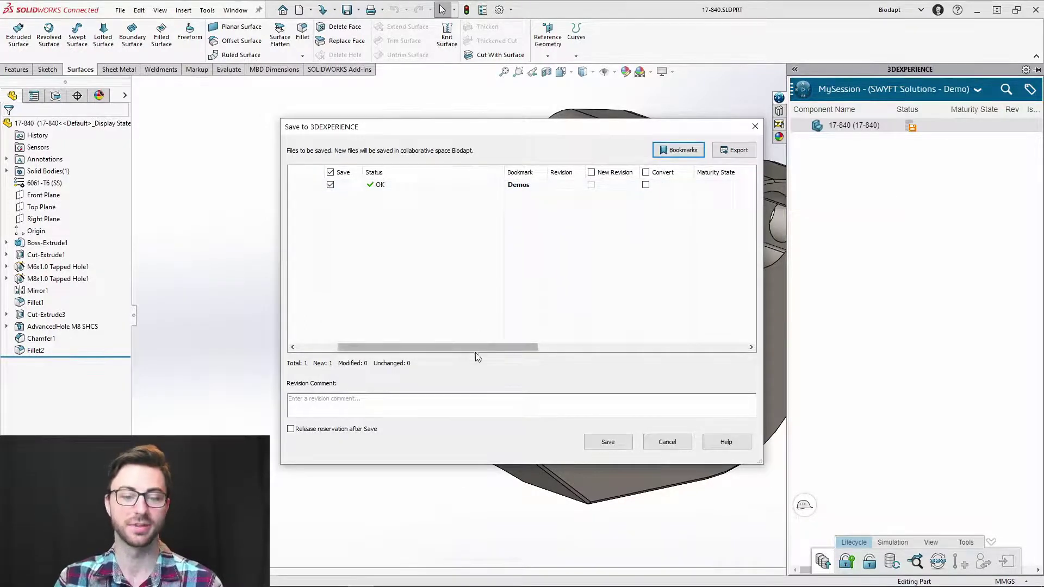
Tick Release reservation after Save and save 17-840 to the platform as In Work, A.1
left_click_drag(478, 348, 438, 348)
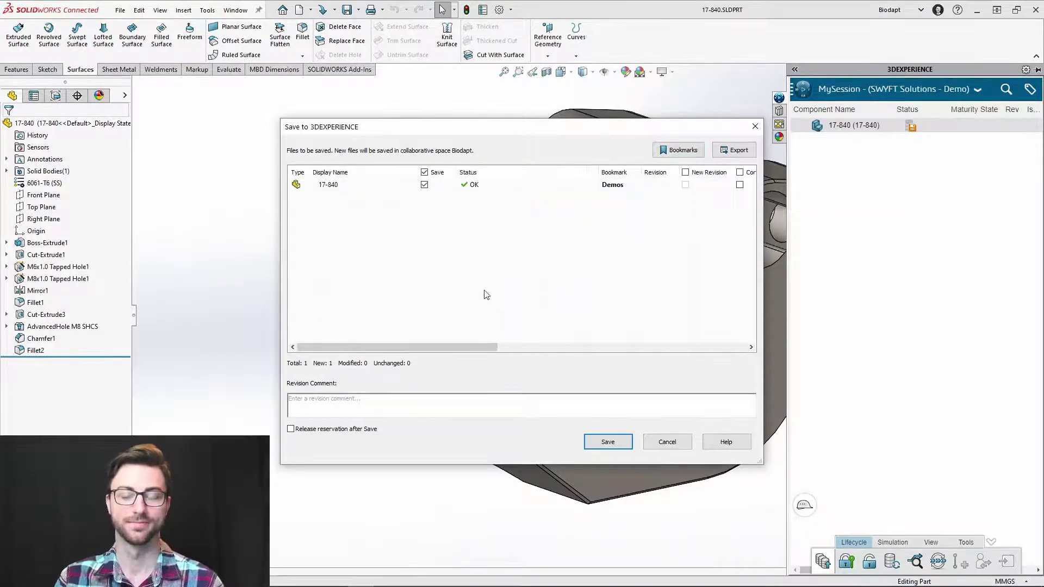
left_click(332, 431)
left_click(609, 442)
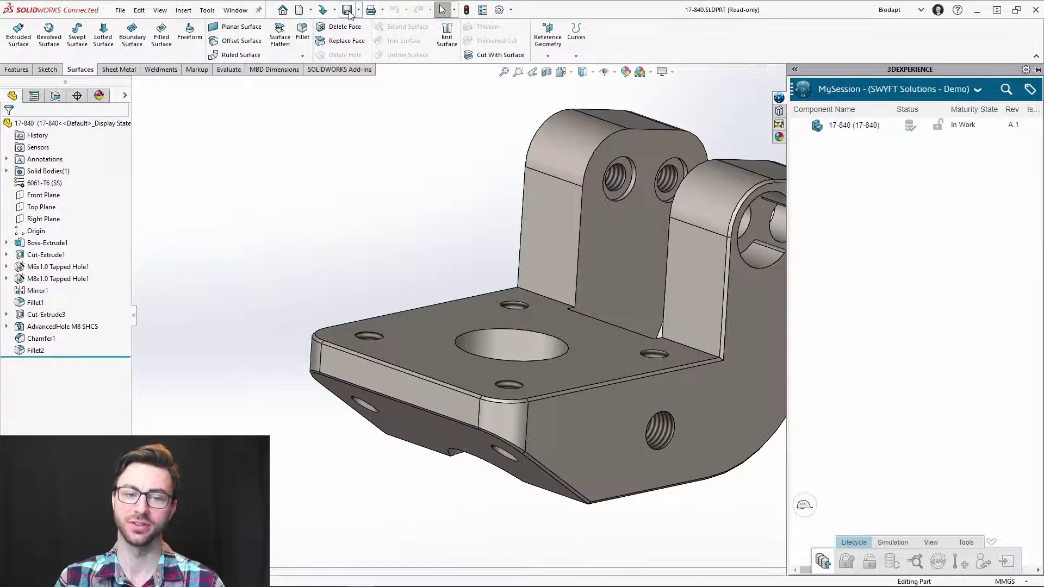
Check the Save variants, collapse the 3DEXPERIENCE pane to show the bracket, and bring up File commands
left_click(360, 10)
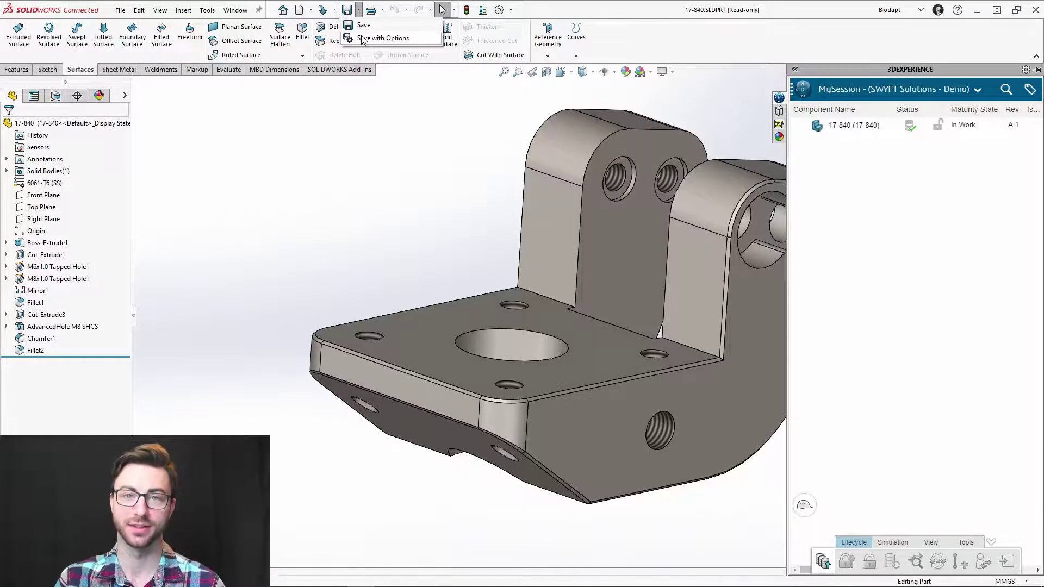
left_click(364, 145)
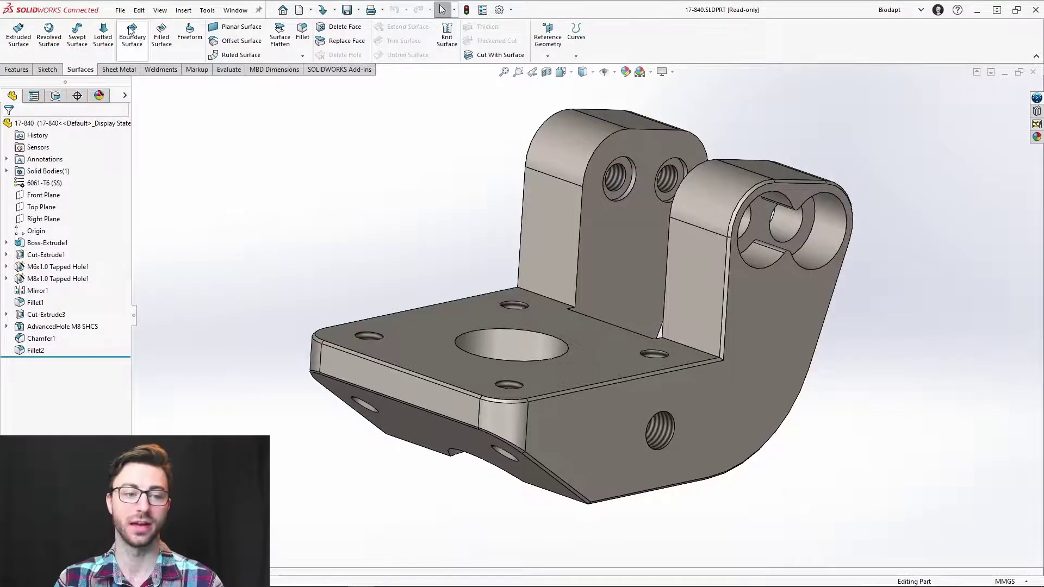
left_click(122, 12)
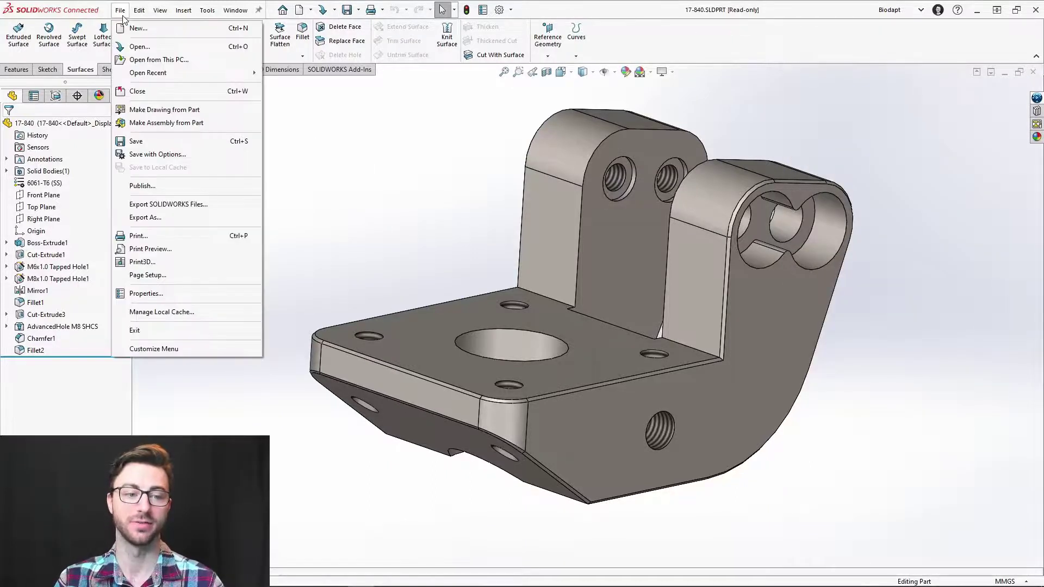
Review the Export SOLIDWORKS Files options and New Title for 17-840, then cancel without exporting
left_click(211, 207)
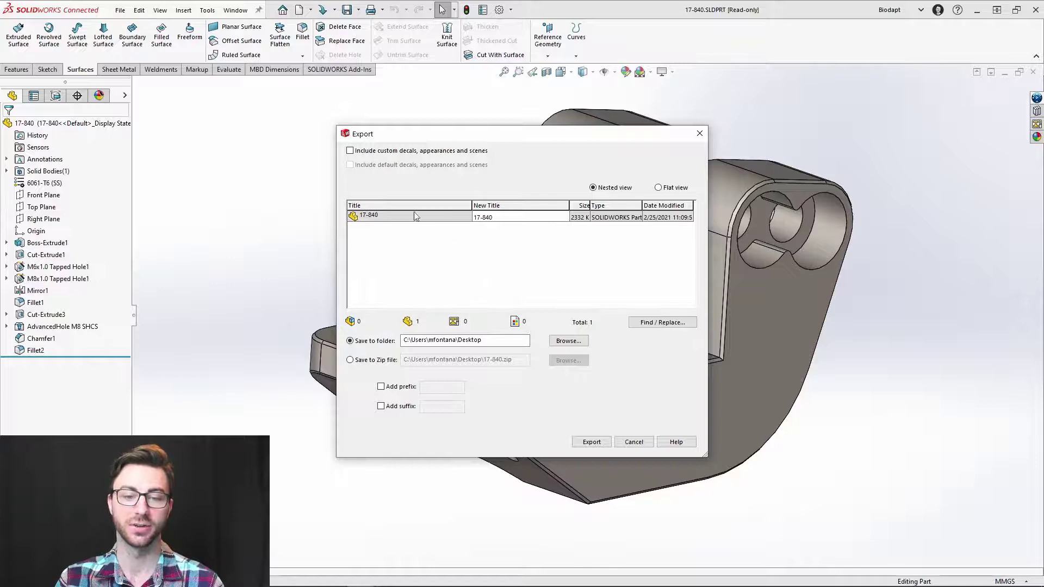
left_click(508, 218)
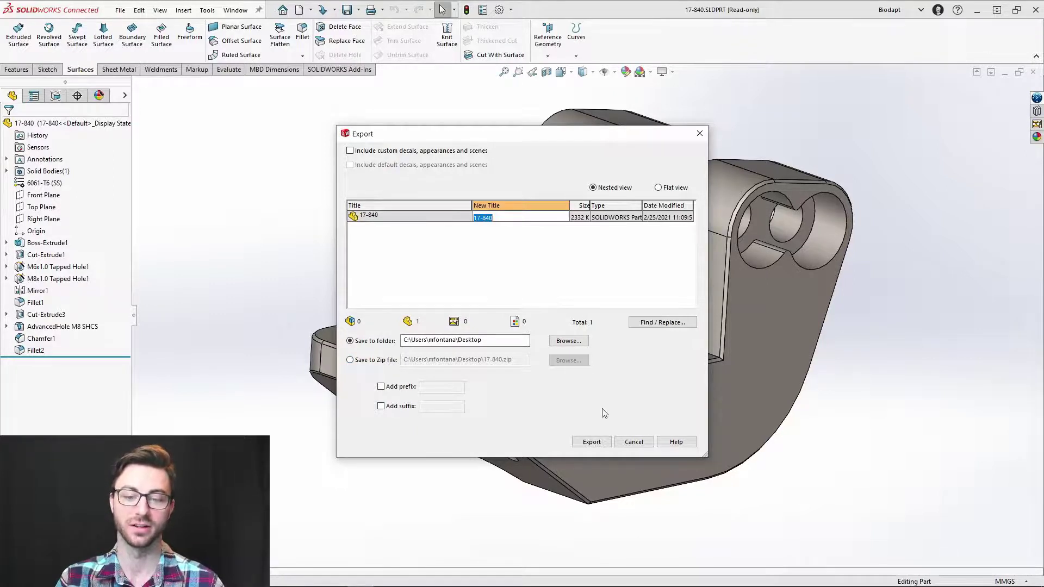
left_click(633, 443)
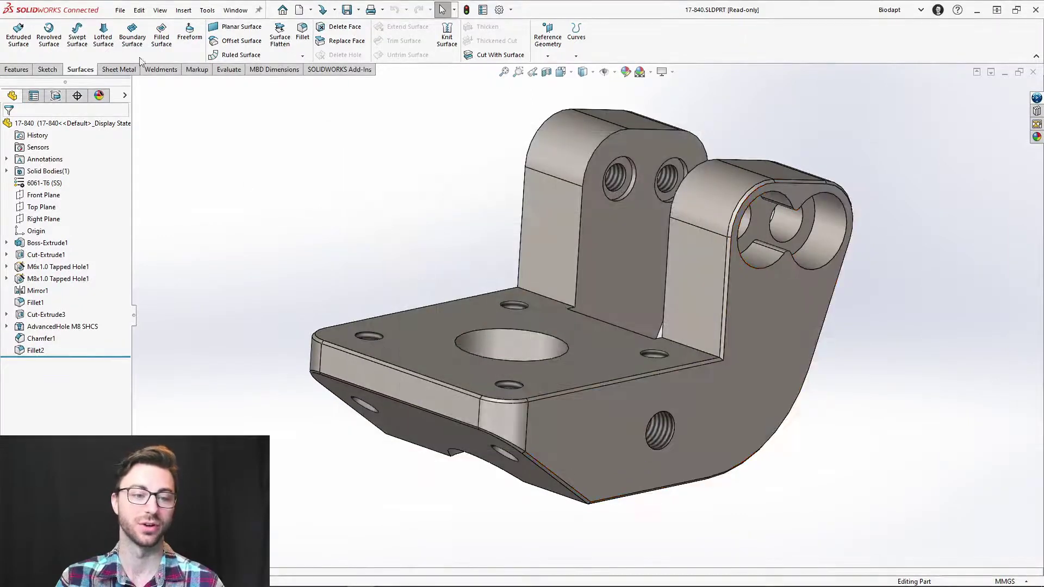
left_click(120, 9)
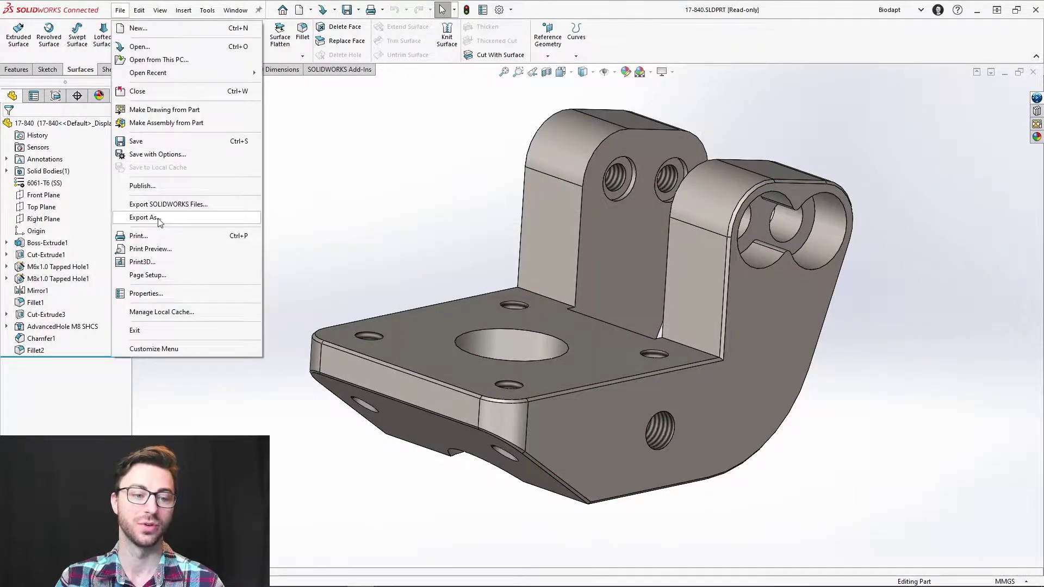
left_click(144, 218)
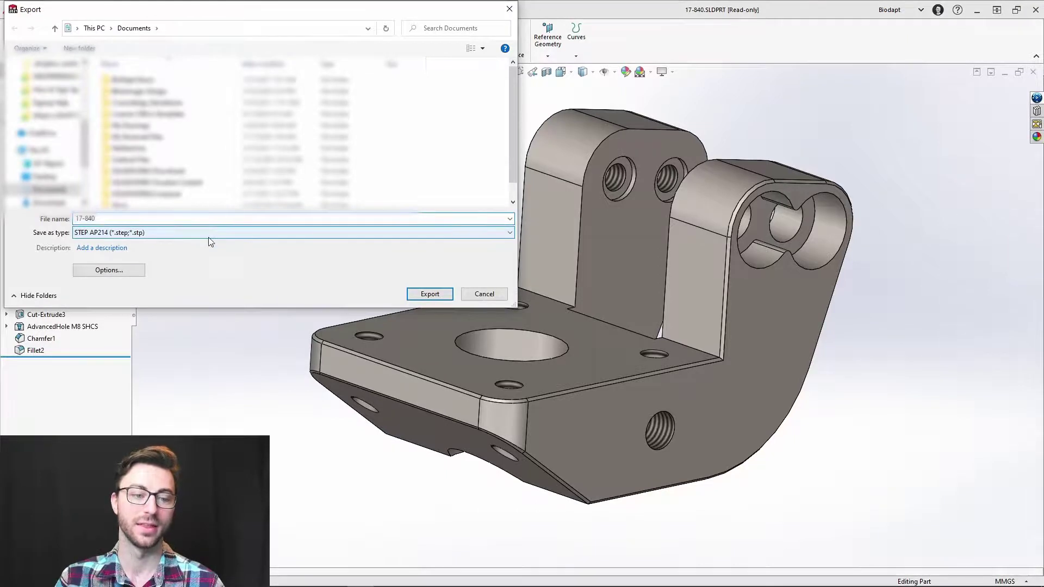
left_click(208, 236)
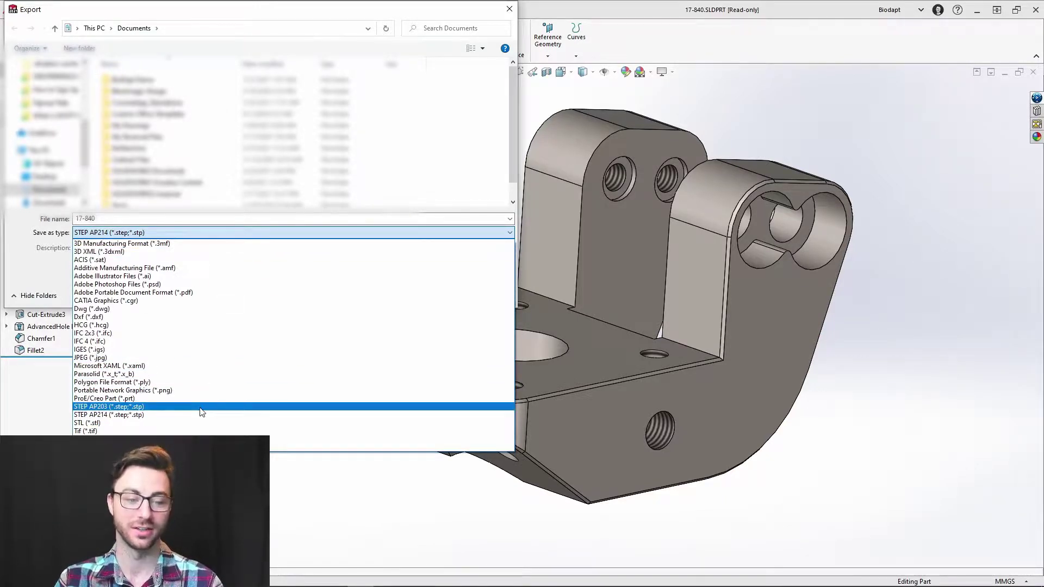
left_click(362, 14)
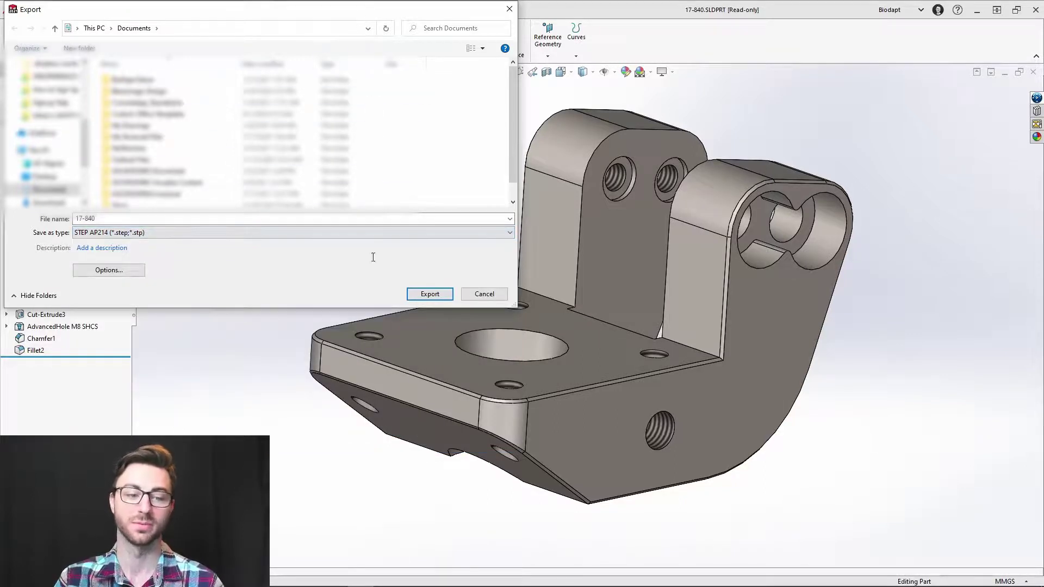
left_click(484, 294)
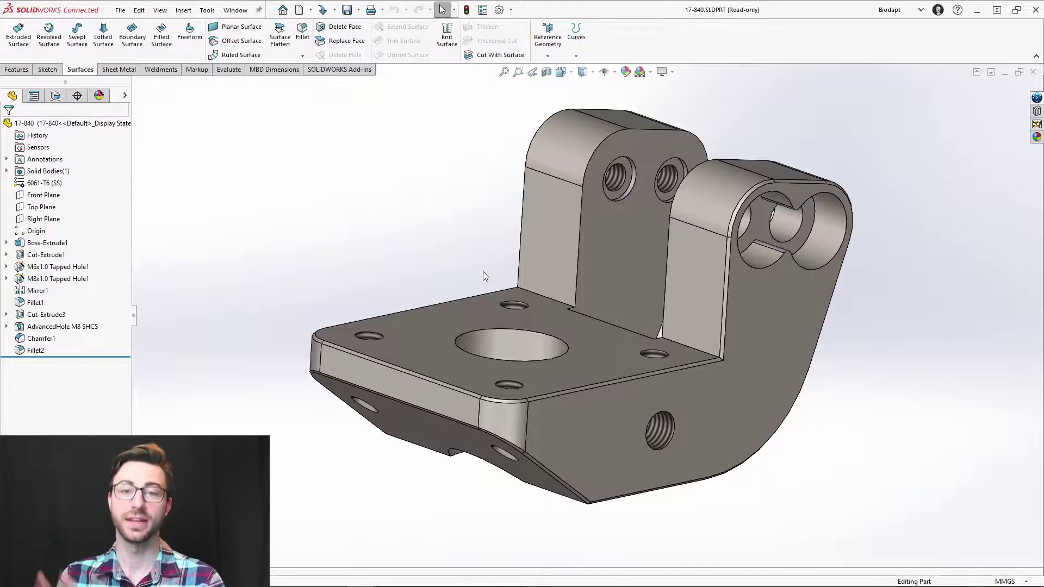